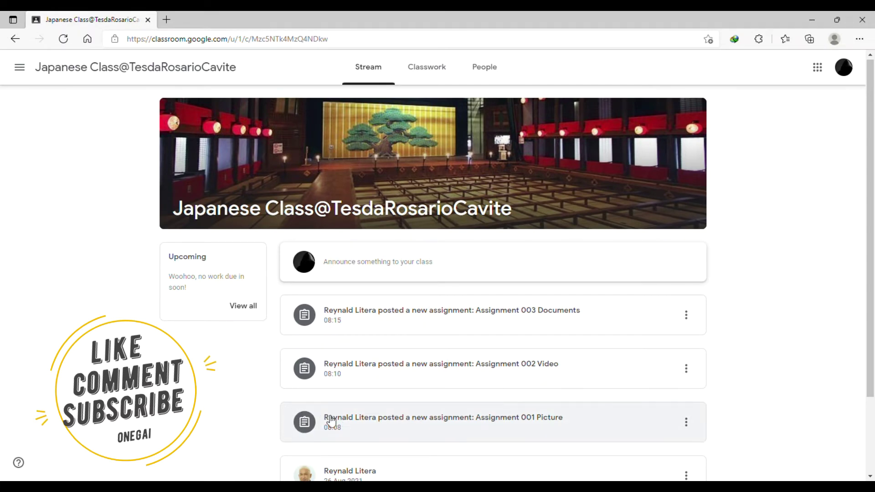
# Open the full details page of Assignment 001 Picture from the class's Writing classwork.
pyautogui.scroll(-1, 871, 383)
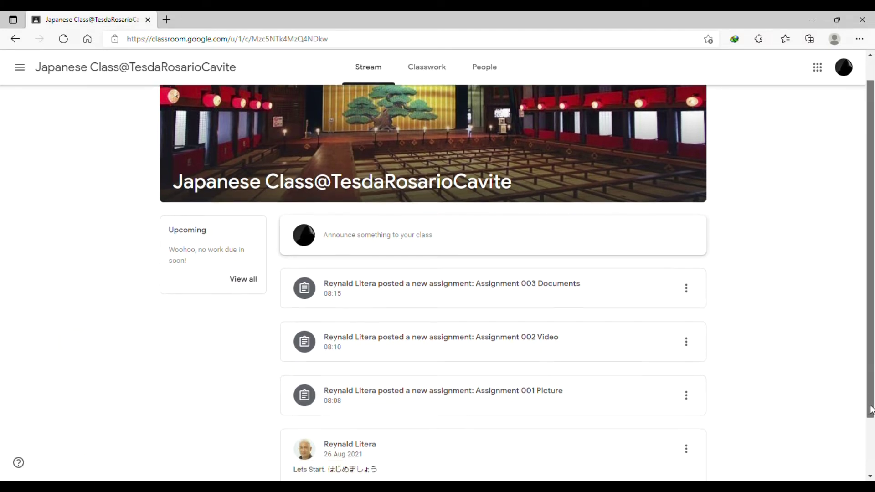
pyautogui.scroll(1, 872, 383)
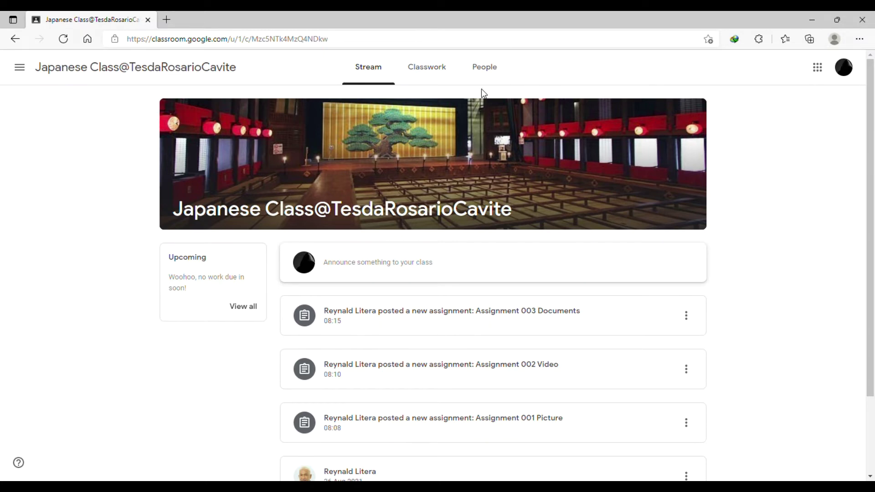
pyautogui.click(445, 79)
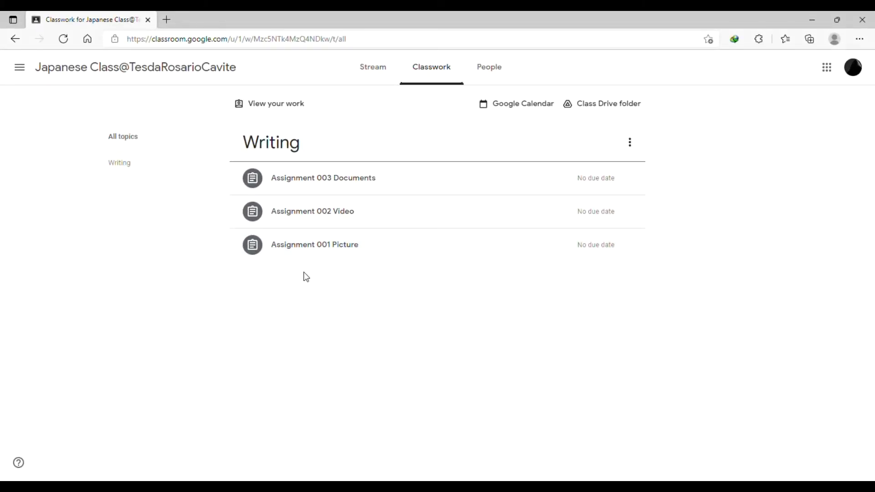
pyautogui.click(345, 251)
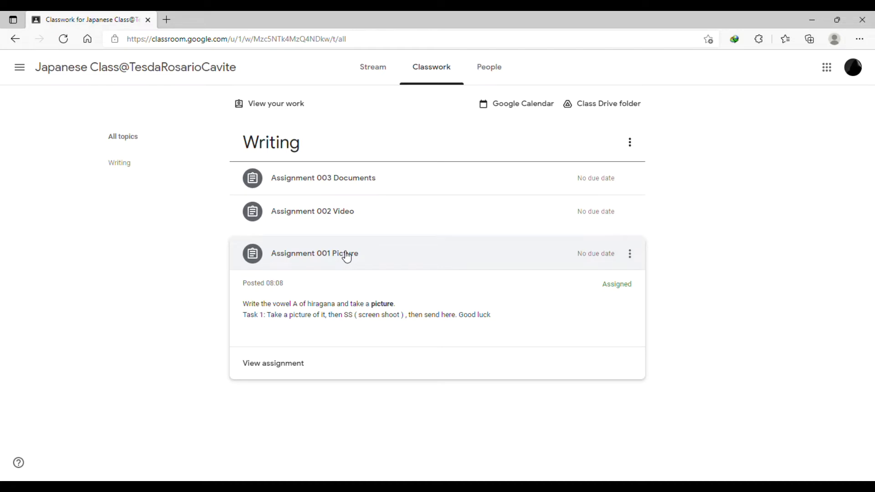
pyautogui.click(276, 363)
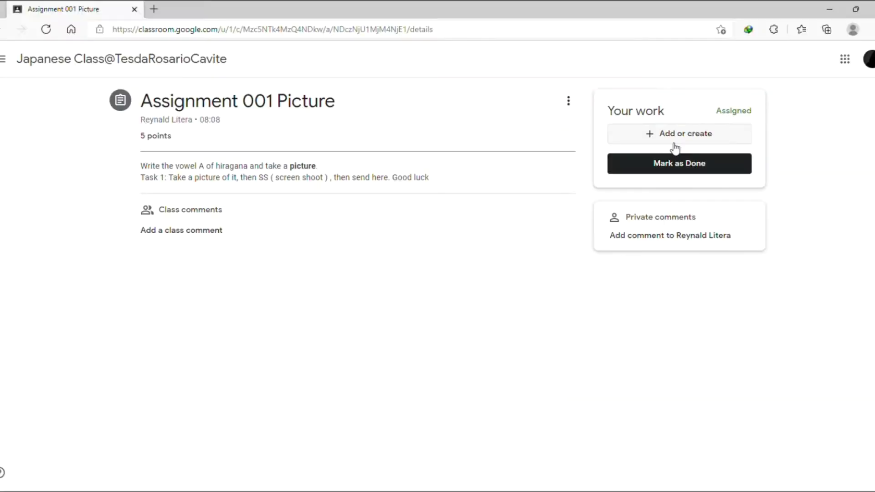
# Attach the image file "Jdc .jpg" from the computer to Assignment 001 Picture and hand in the work.
pyautogui.click(675, 146)
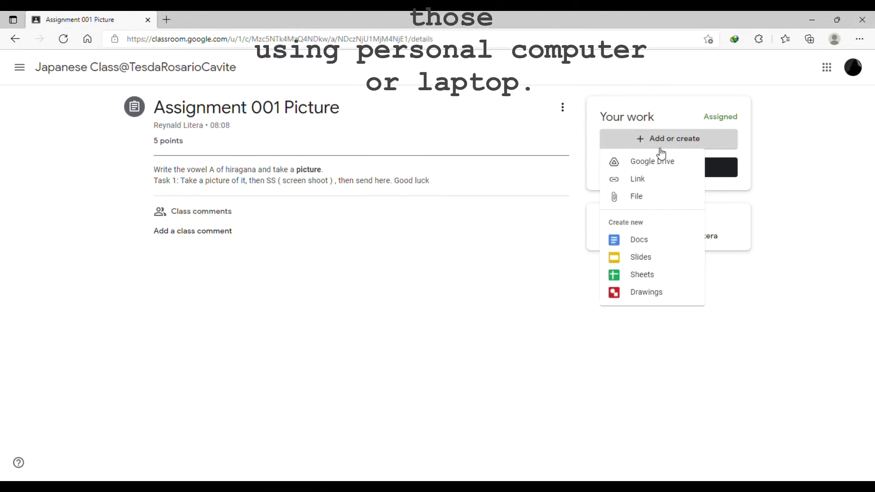
pyautogui.click(645, 204)
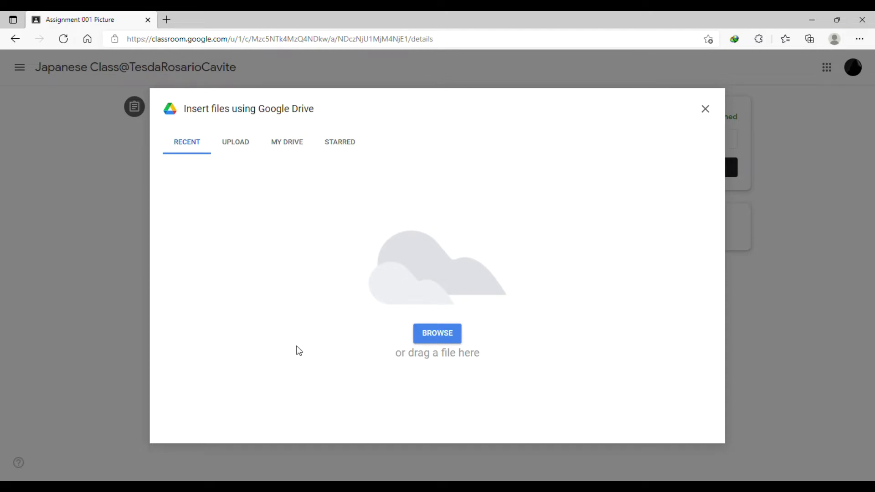
pyautogui.click(440, 341)
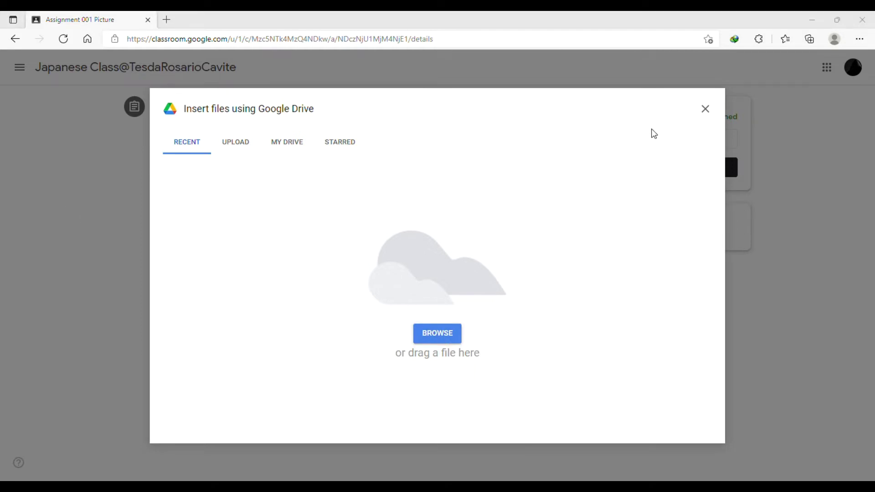
pyautogui.press('Return')
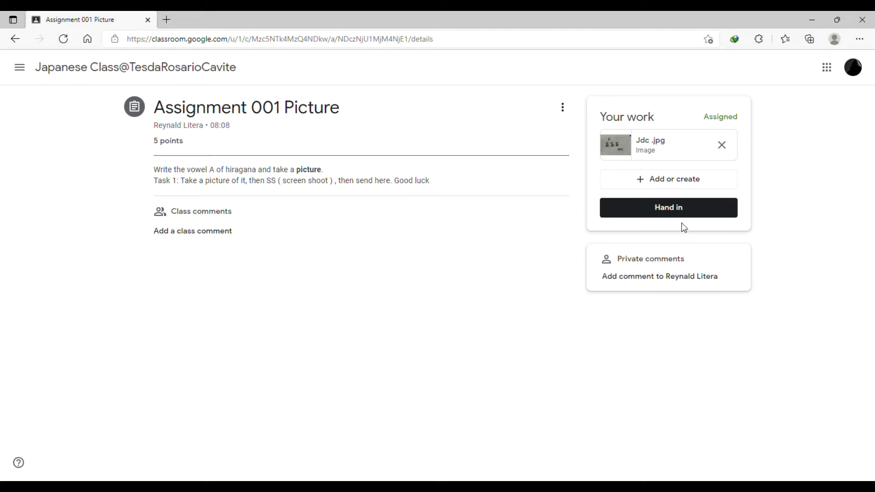
pyautogui.click(683, 221)
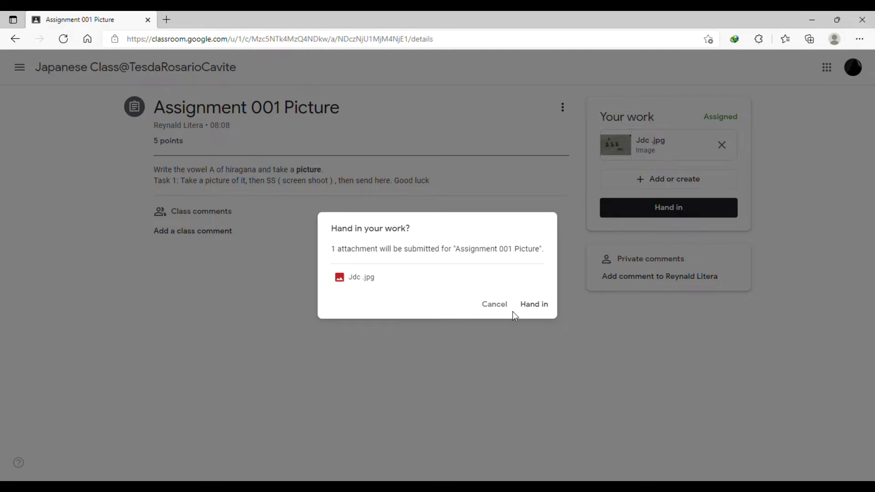
pyautogui.click(547, 309)
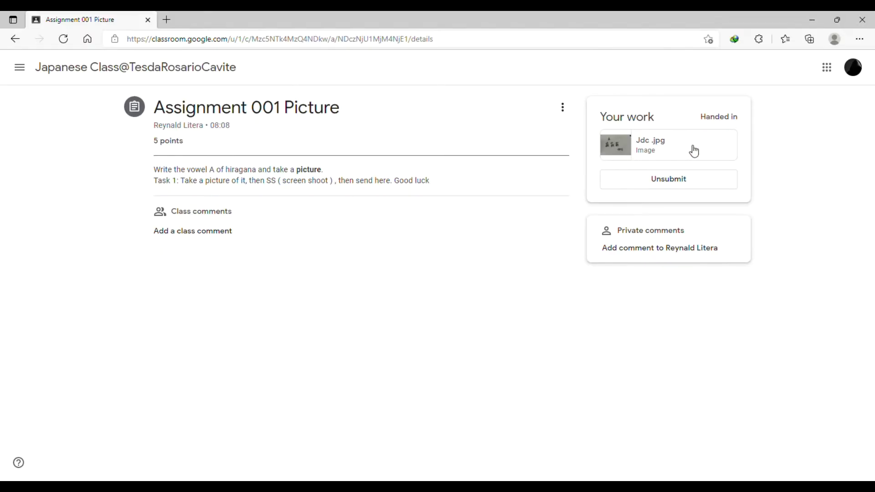
# Check the submission status of Assignment 001 Picture in the classwork list and open the full details of Assignment 002 Video.
pyautogui.click(96, 74)
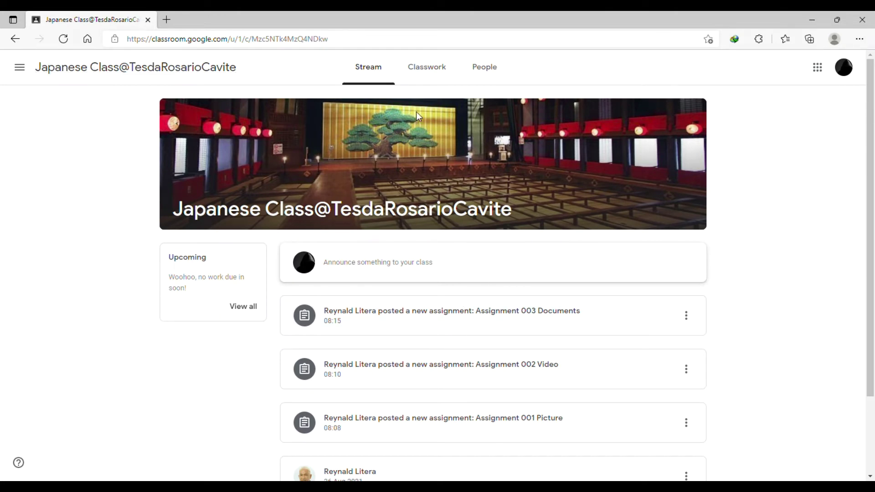
pyautogui.click(426, 68)
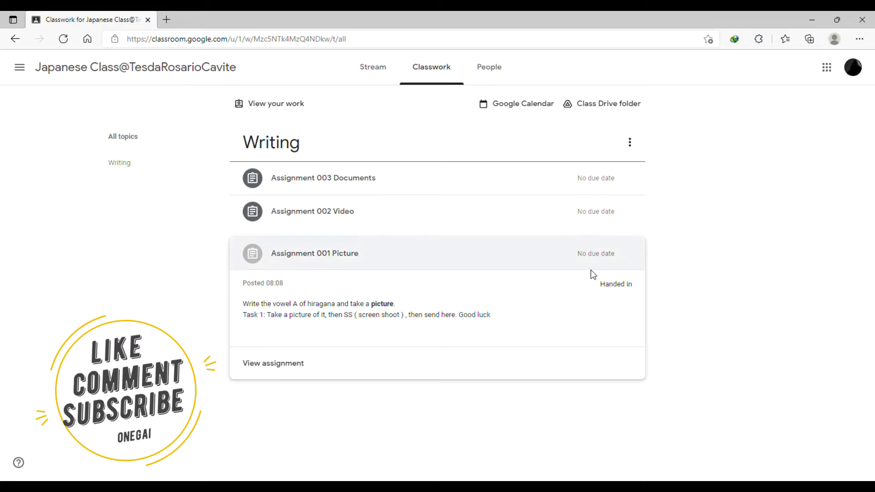
pyautogui.click(526, 256)
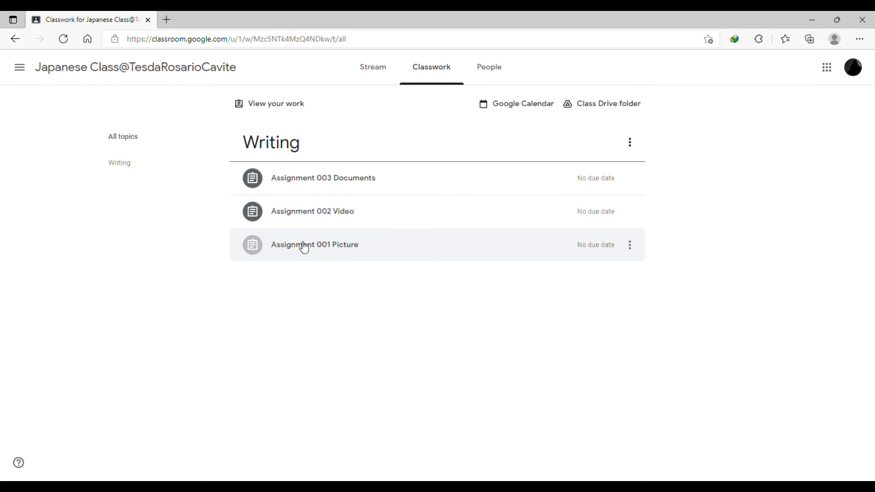
pyautogui.click(349, 216)
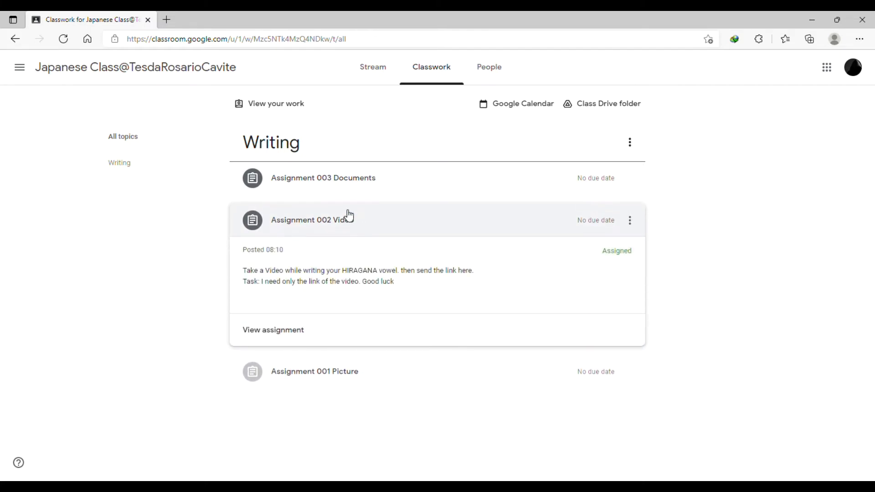
pyautogui.click(276, 329)
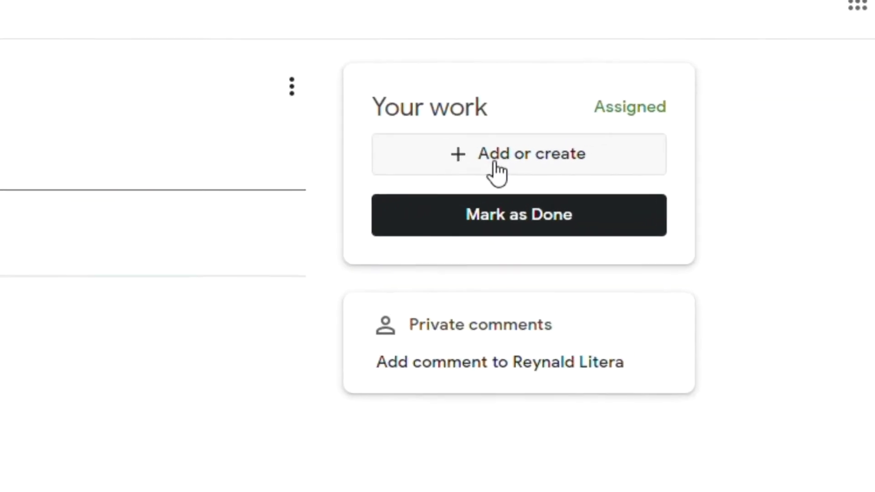
pyautogui.click(669, 142)
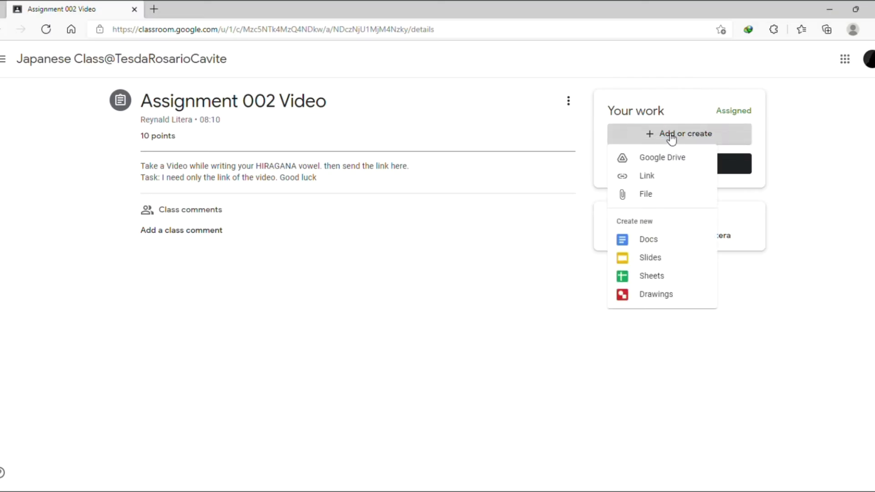
pyautogui.click(672, 139)
pyautogui.click(671, 139)
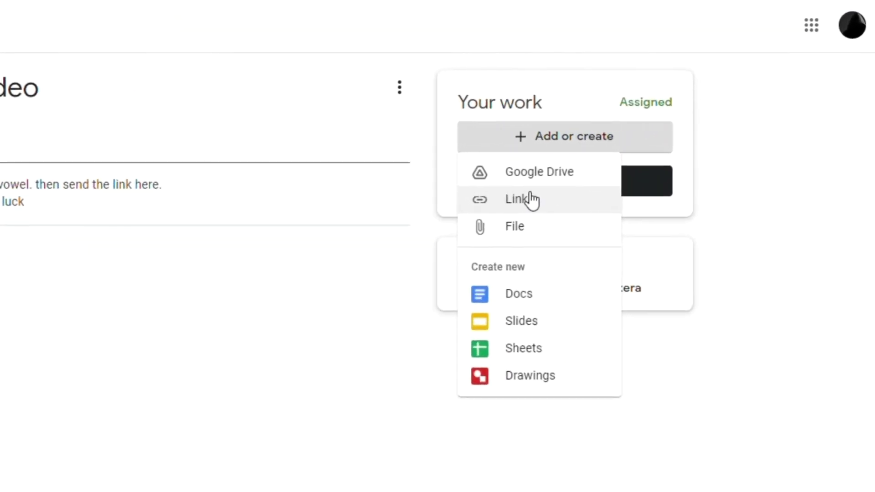
pyautogui.click(530, 199)
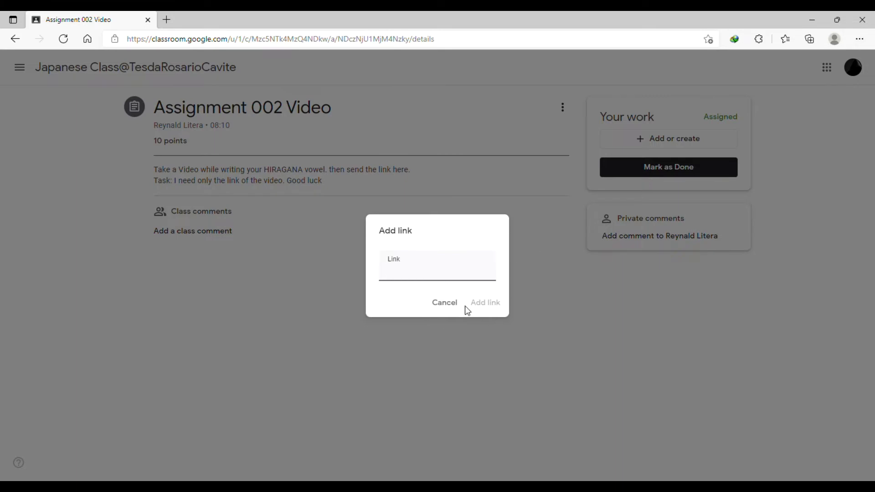
pyautogui.click(444, 304)
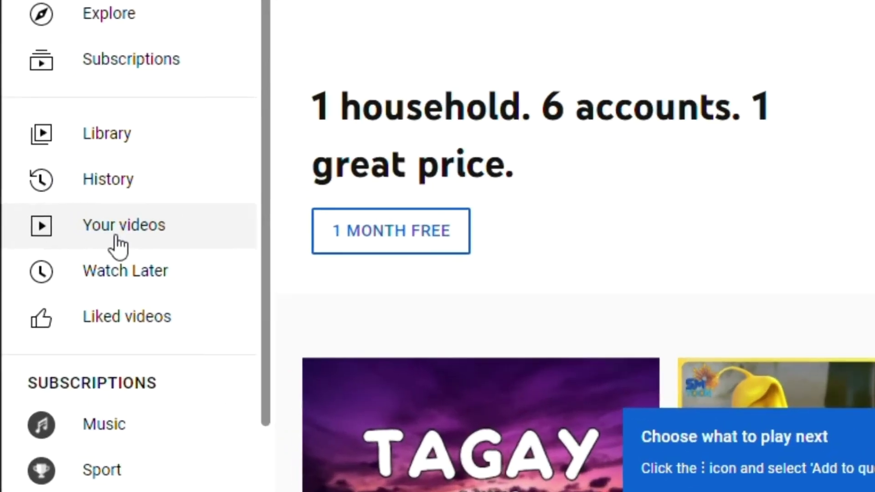
# Switch to YouTube, open the details of the uploaded video "my vowel a" in YouTube Studio and copy its video link.
pyautogui.click(60, 224)
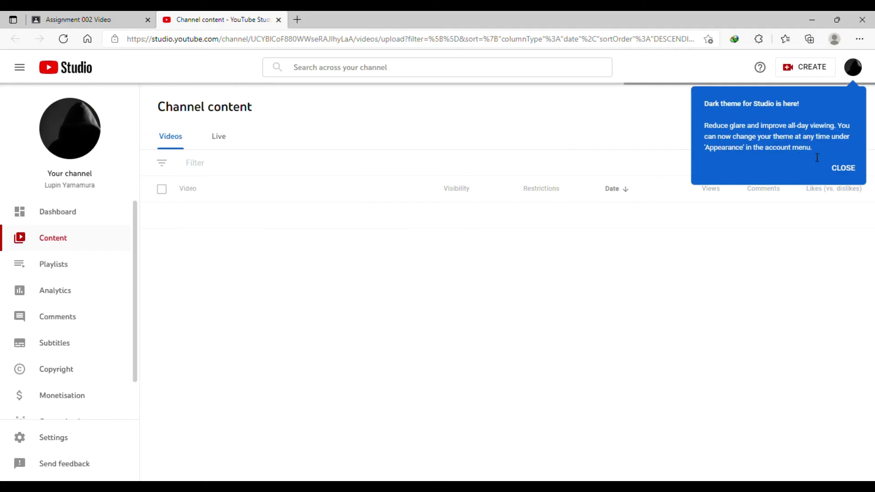
pyautogui.click(843, 167)
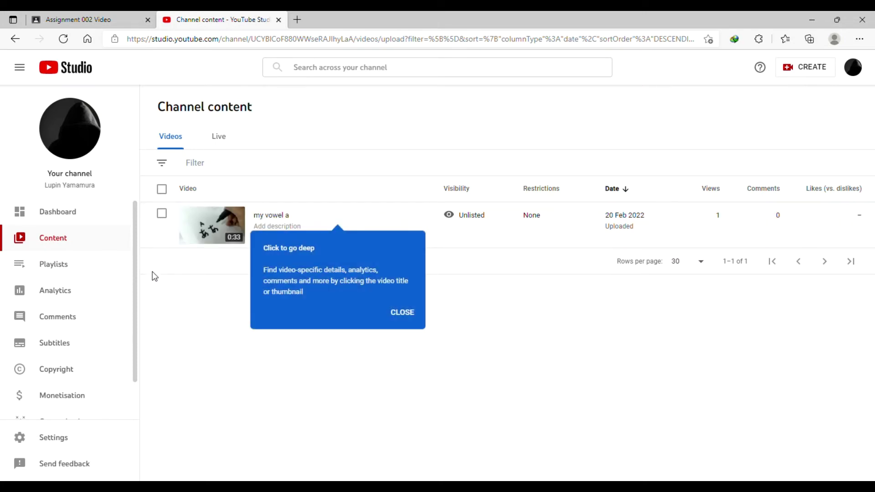
pyautogui.click(402, 313)
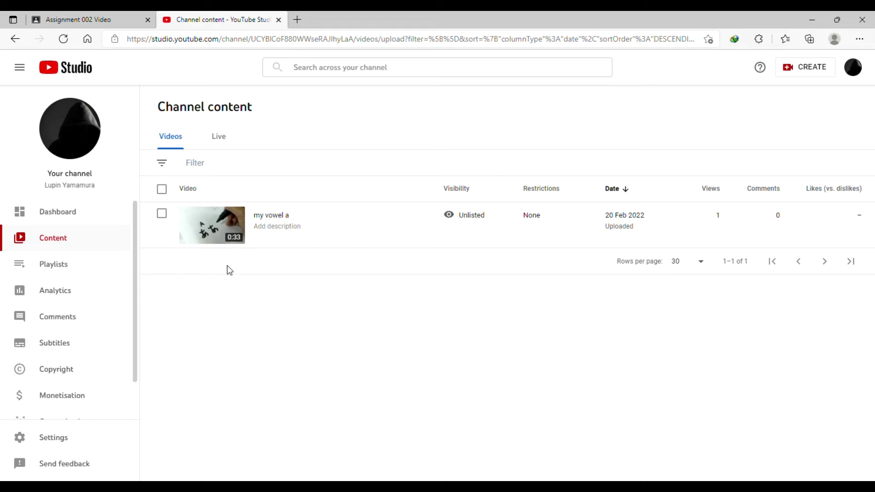
pyautogui.click(221, 235)
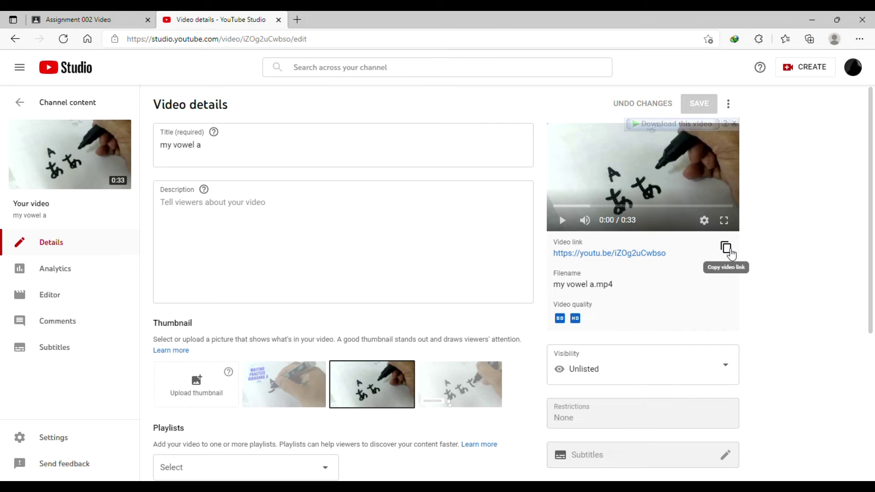
pyautogui.click(727, 249)
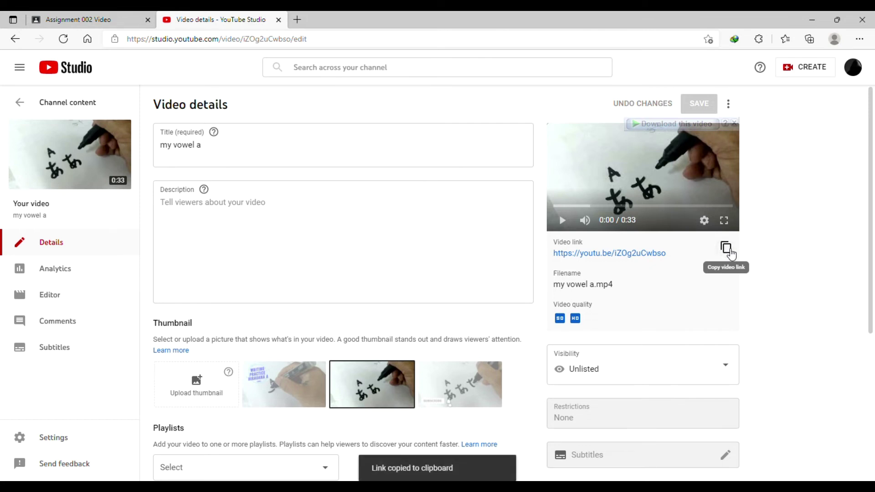
# Return to Google Classroom, attach the copied YouTube link to Assignment 002 Video and hand in the work.
pyautogui.click(120, 20)
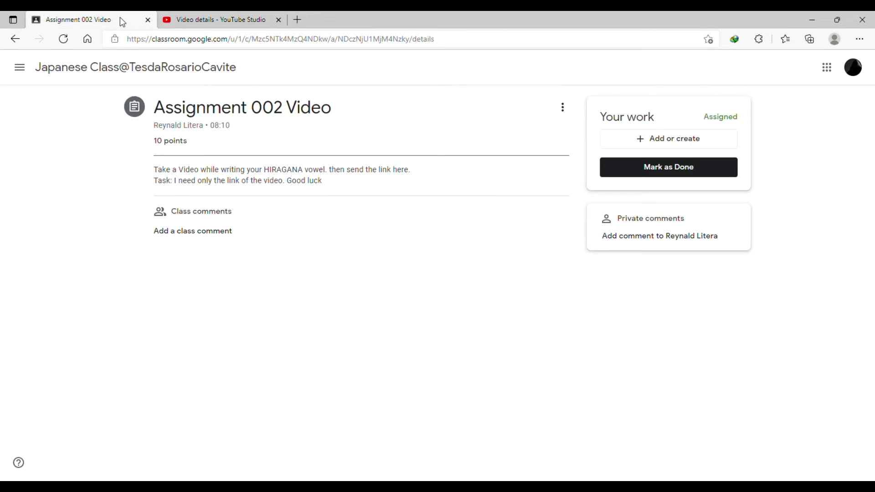
pyautogui.click(631, 145)
pyautogui.click(657, 185)
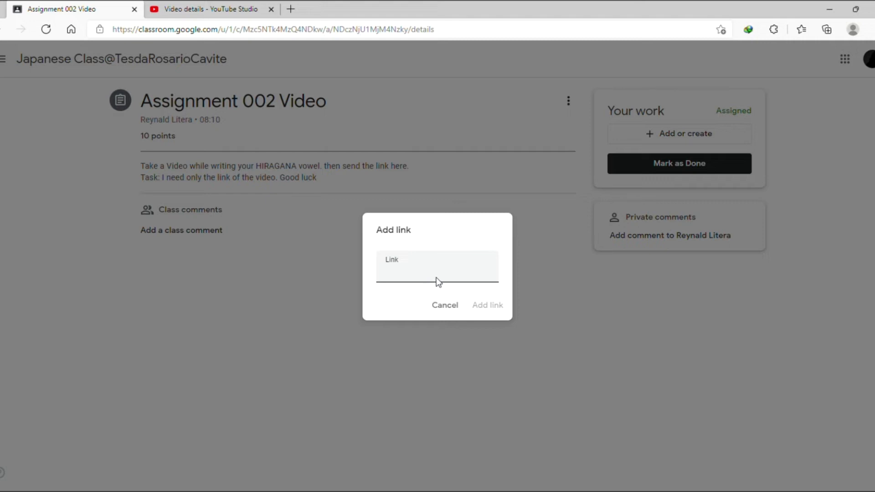
pyautogui.hotkey('ctrl', 'v')
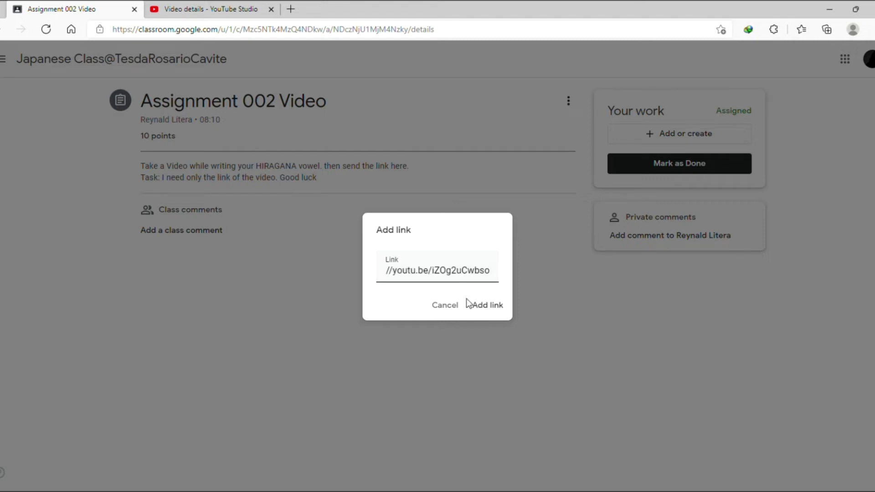
pyautogui.click(480, 310)
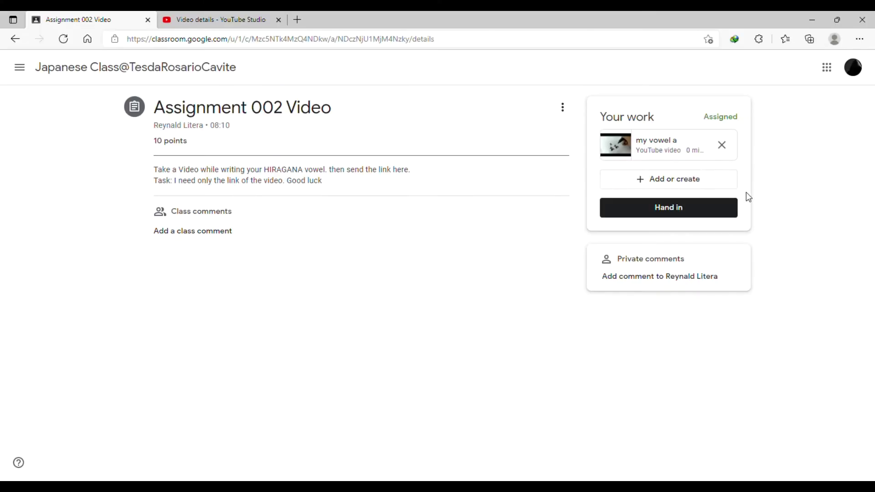
pyautogui.click(675, 217)
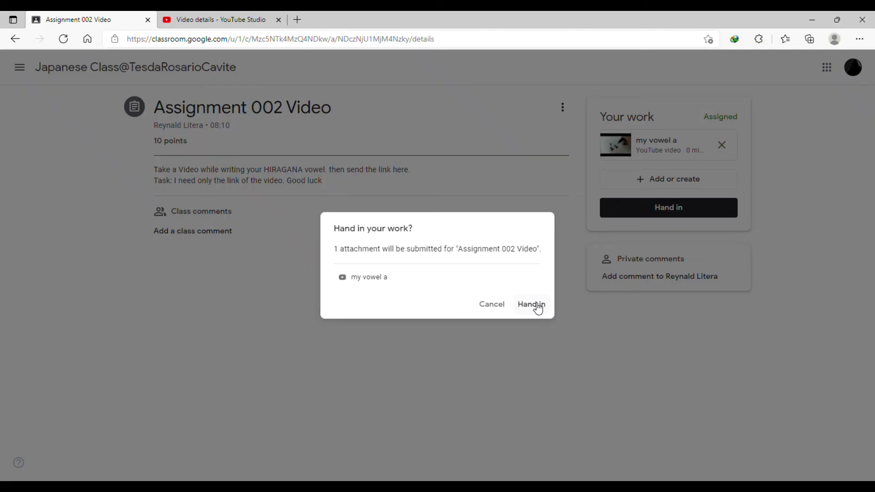
pyautogui.click(537, 305)
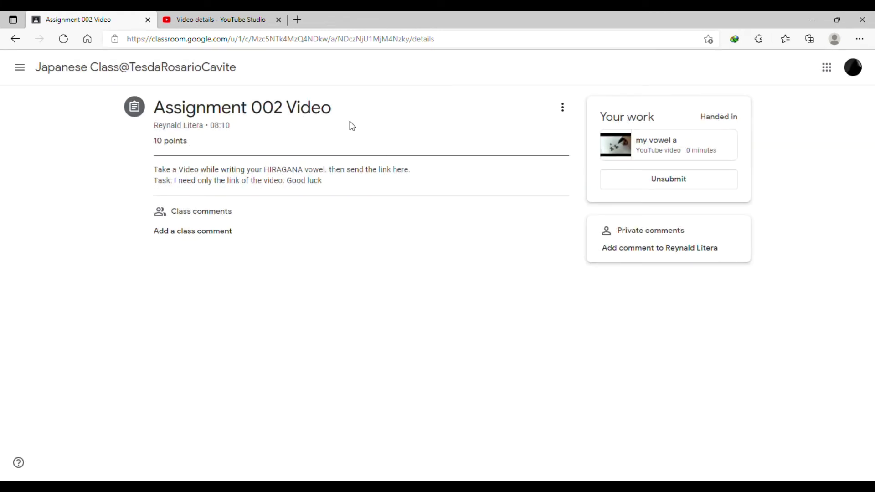
# Check the submission status of Assignment 002 Video in the class's classwork list.
pyautogui.click(139, 71)
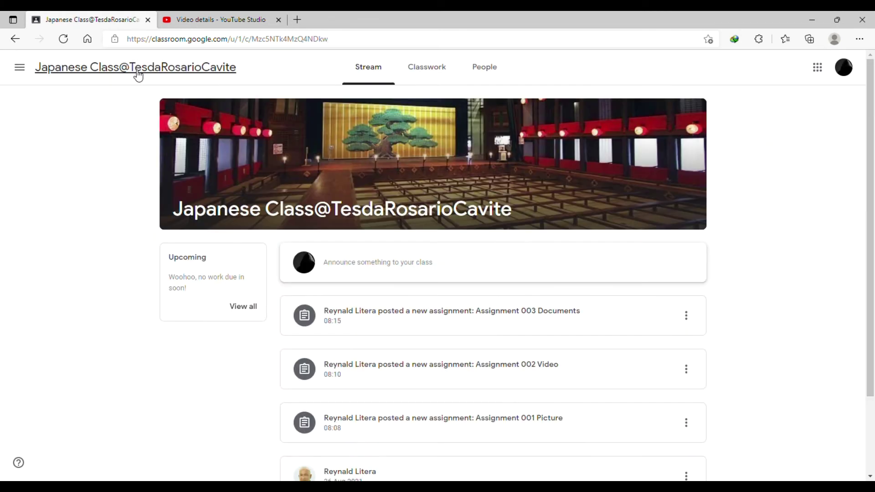
pyautogui.click(431, 81)
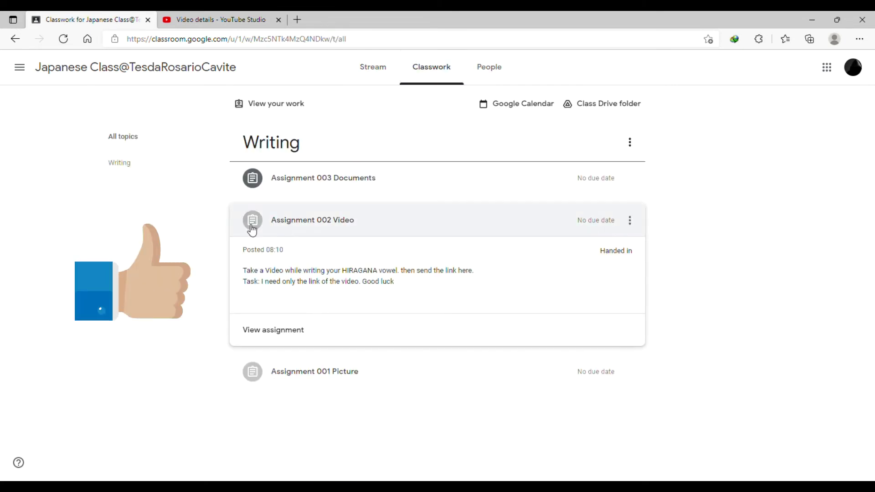
pyautogui.click(253, 230)
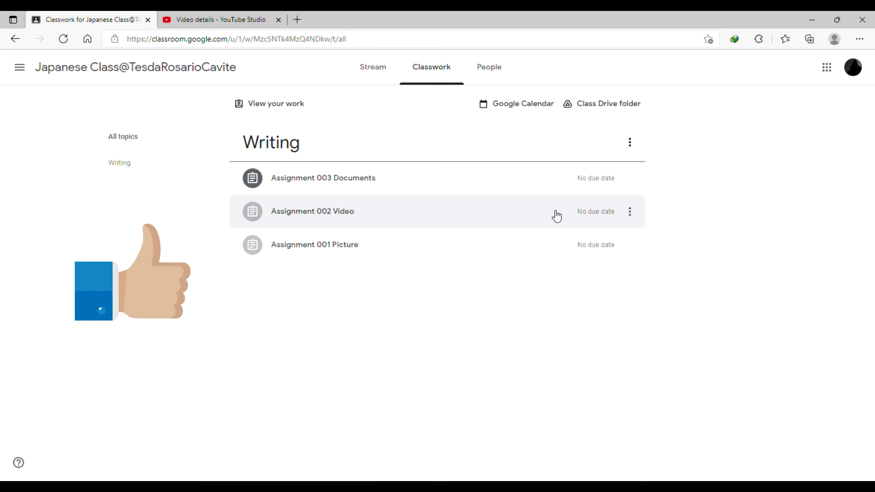
pyautogui.click(434, 212)
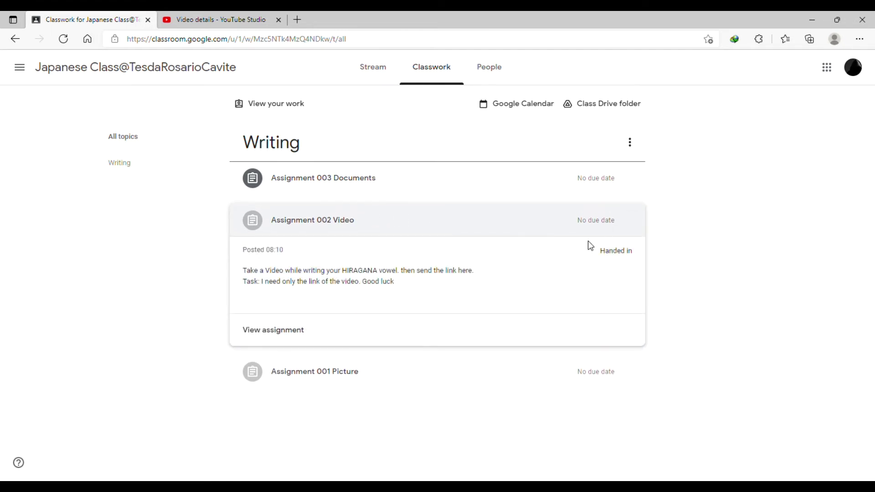
# Collapse Assignment 002 Video in the classwork list and open the full details of Assignment 003 Documents.
pyautogui.click(407, 230)
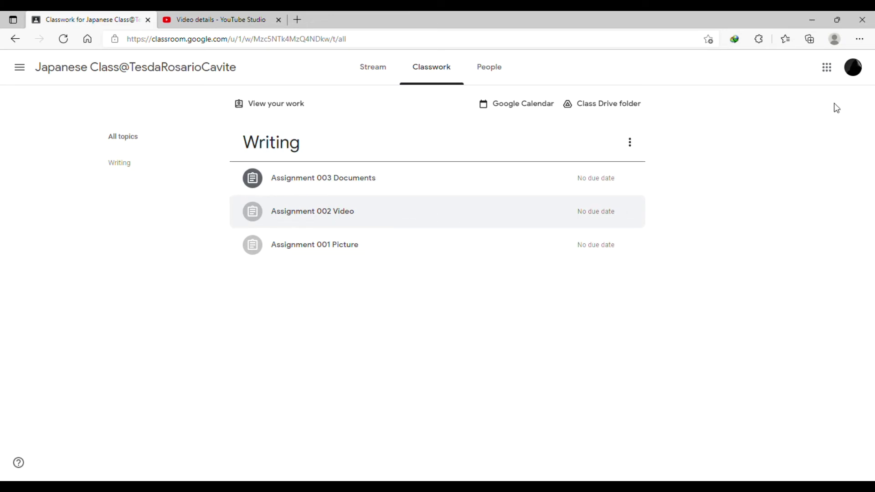
pyautogui.click(378, 185)
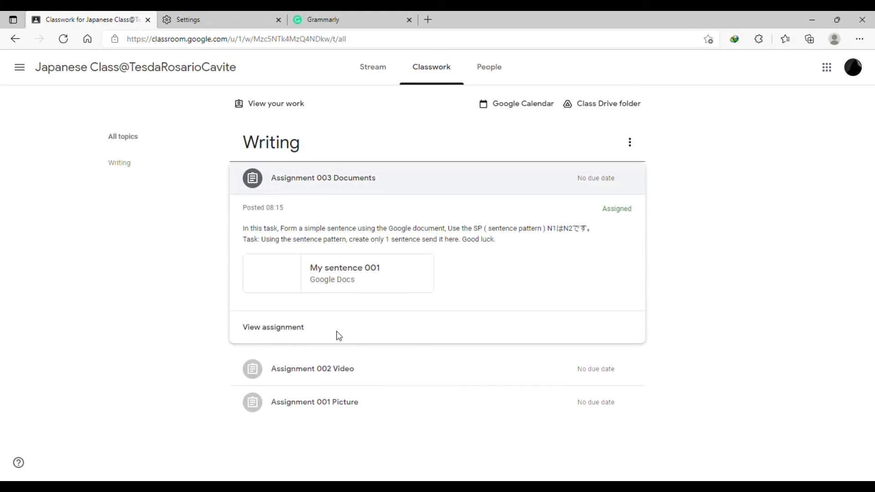
pyautogui.click(273, 328)
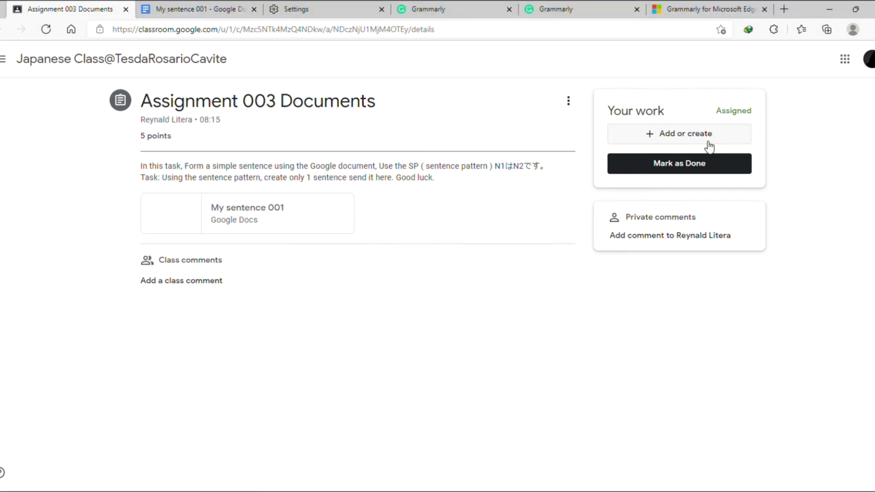
# Create a new Google Docs file as the work for Assignment 003 Documents and open it for editing.
pyautogui.click(706, 142)
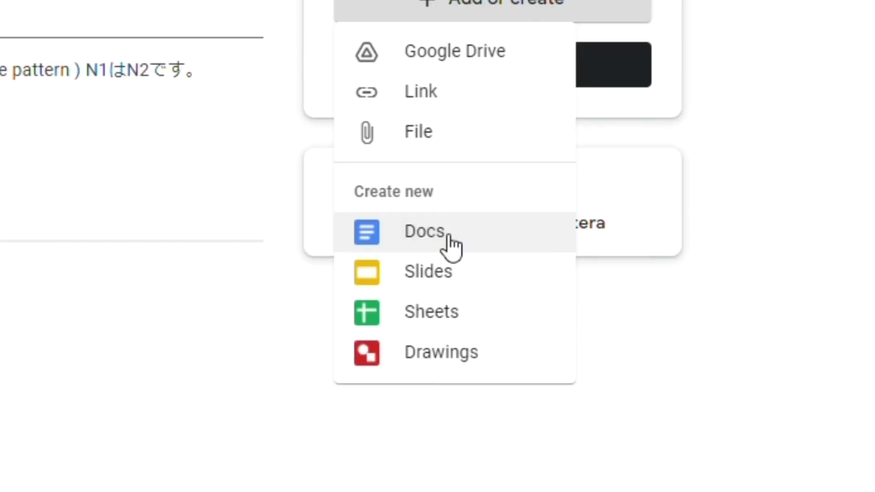
pyautogui.click(451, 246)
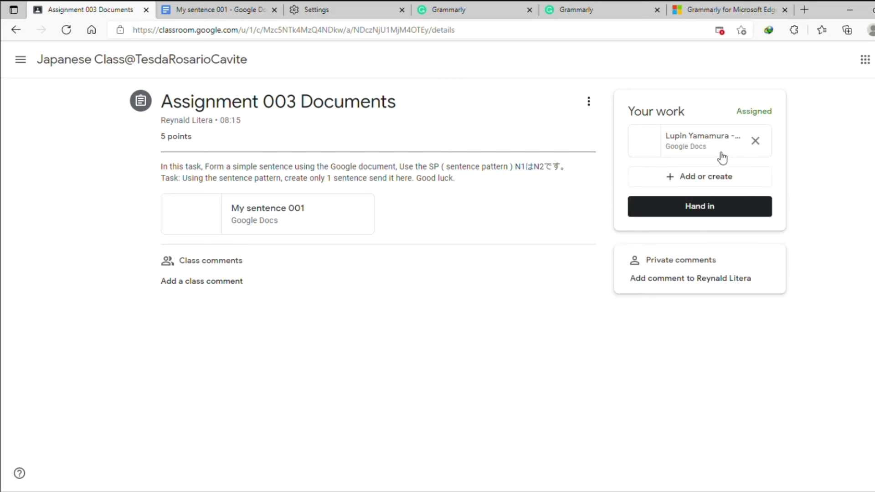
pyautogui.click(721, 156)
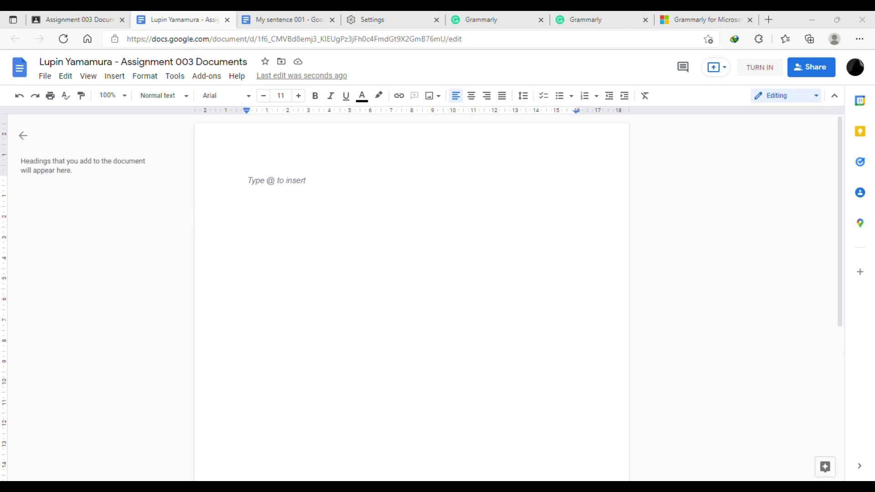
# Write four lines in the blank document: "Assignment 003 documents", "N1はN2です。", "English: Philippine is a country" and "Japanese: フィリピンはくにです".
pyautogui.click(308, 193)
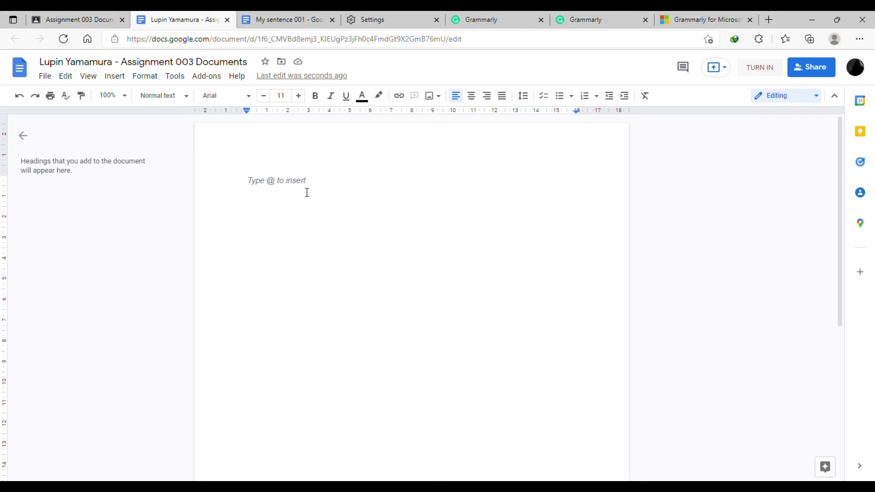
pyautogui.click(258, 181)
pyautogui.write('Assignment 003 documents N1はN2です。 English:\tPhilippine is a country Japanese:\tフィリピンはくにです')
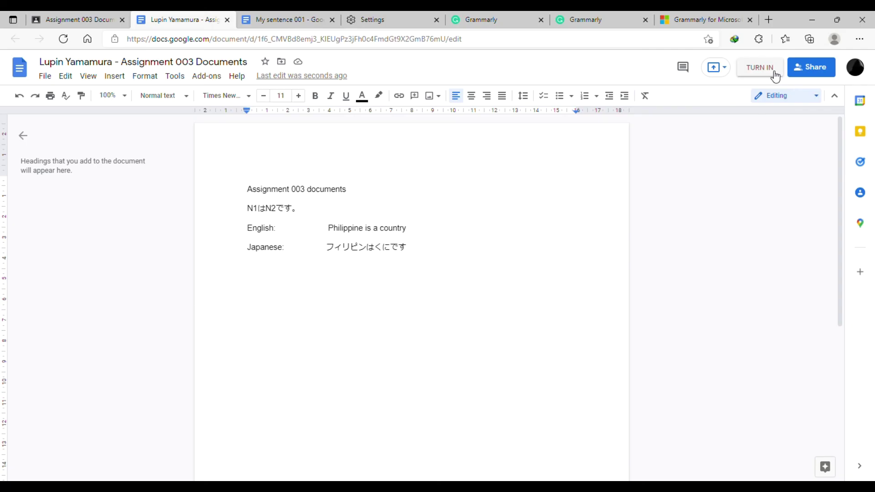
# Turn in the finished document from Google Docs and hand it in for Assignment 003 Documents in Google Classroom.
pyautogui.click(775, 77)
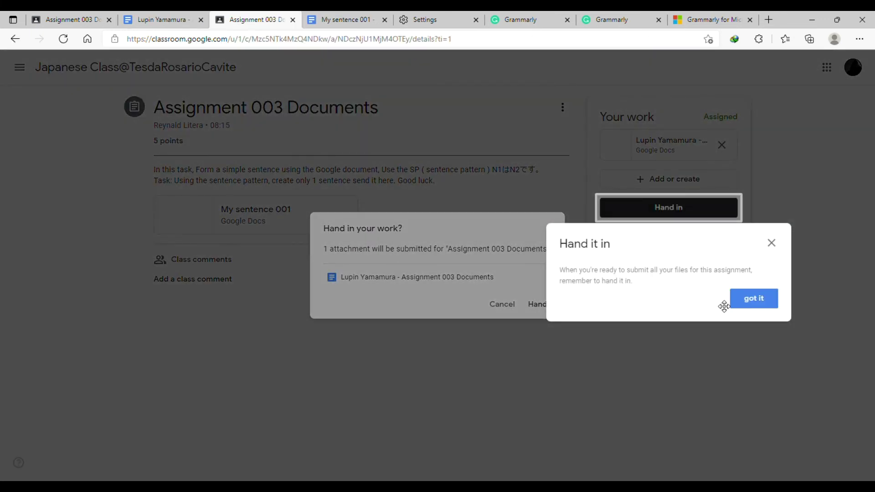
pyautogui.click(757, 302)
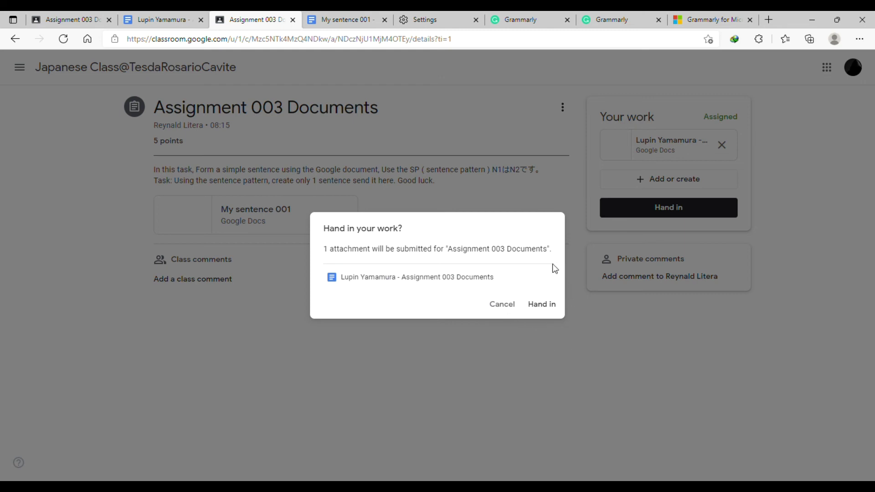
pyautogui.click(542, 305)
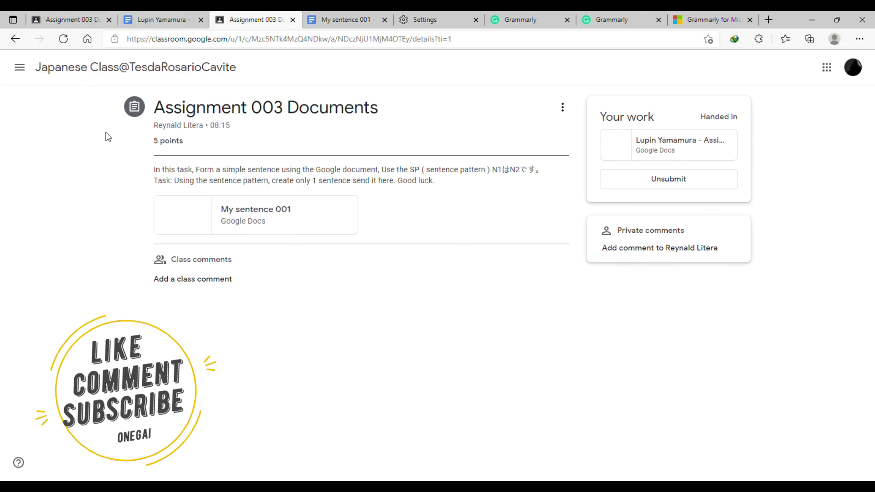
# Return to the Japanese class's classwork list and check the submission status of Assignment 003 Documents.
pyautogui.click(89, 76)
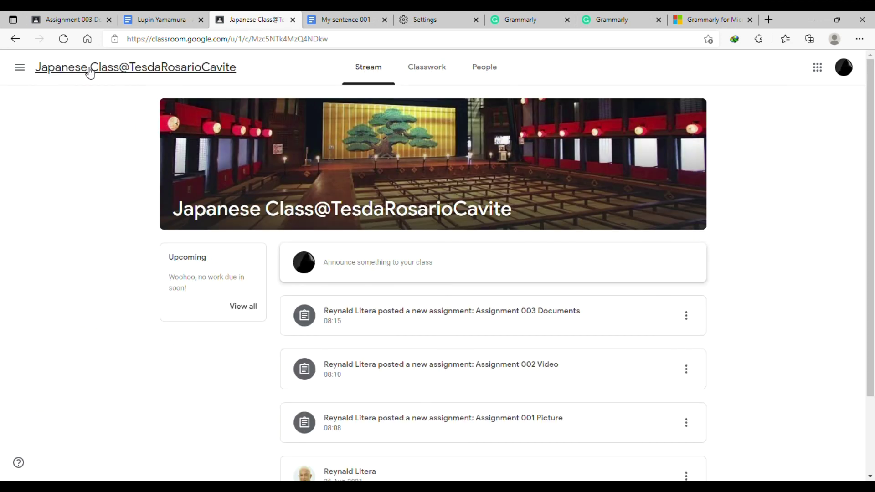
pyautogui.click(448, 78)
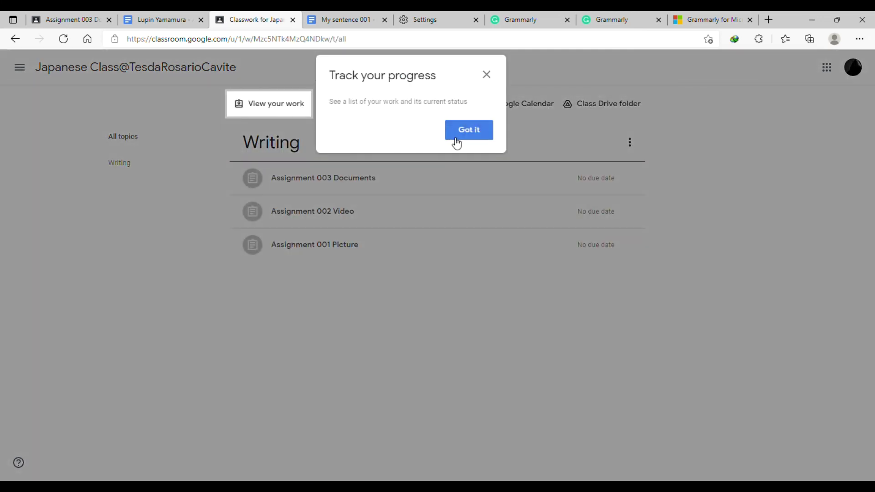
pyautogui.click(463, 131)
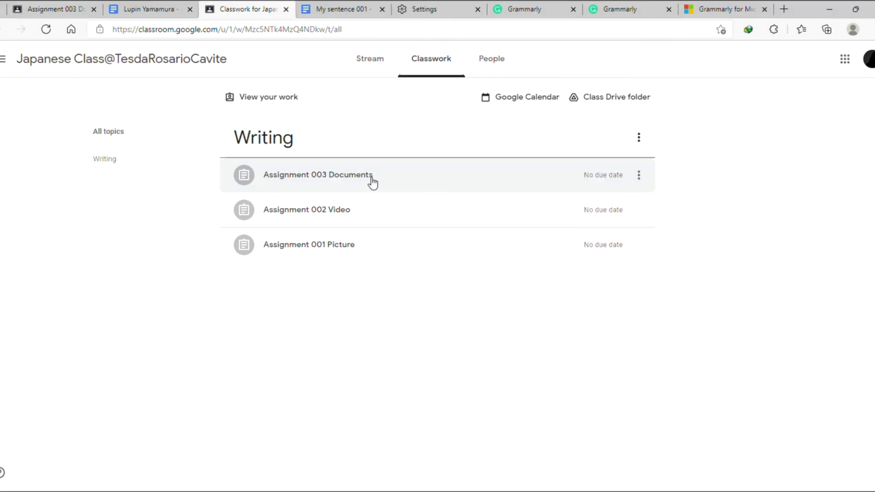
pyautogui.click(435, 181)
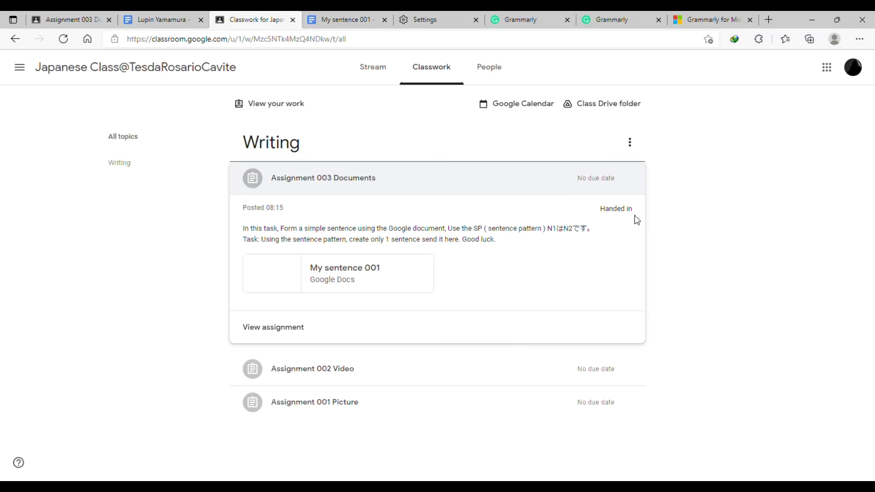
pyautogui.click(395, 183)
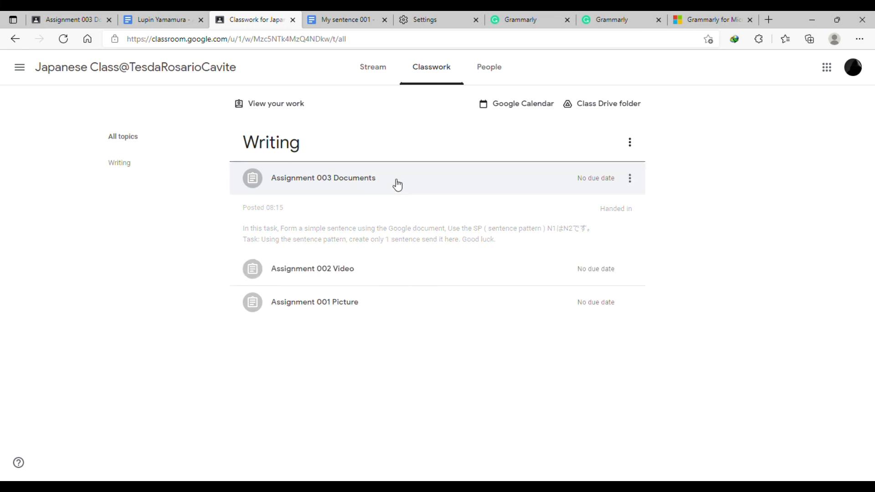